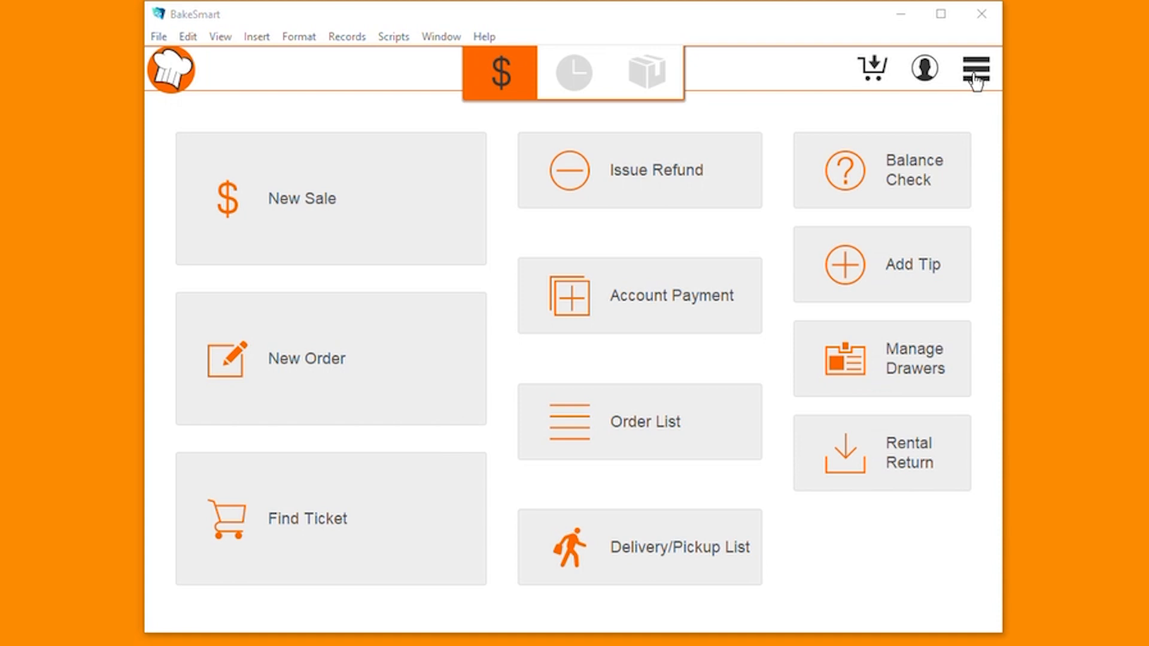
Open the saved report "Ordered Items, This Week" from My Reports.
left_click(976, 79)
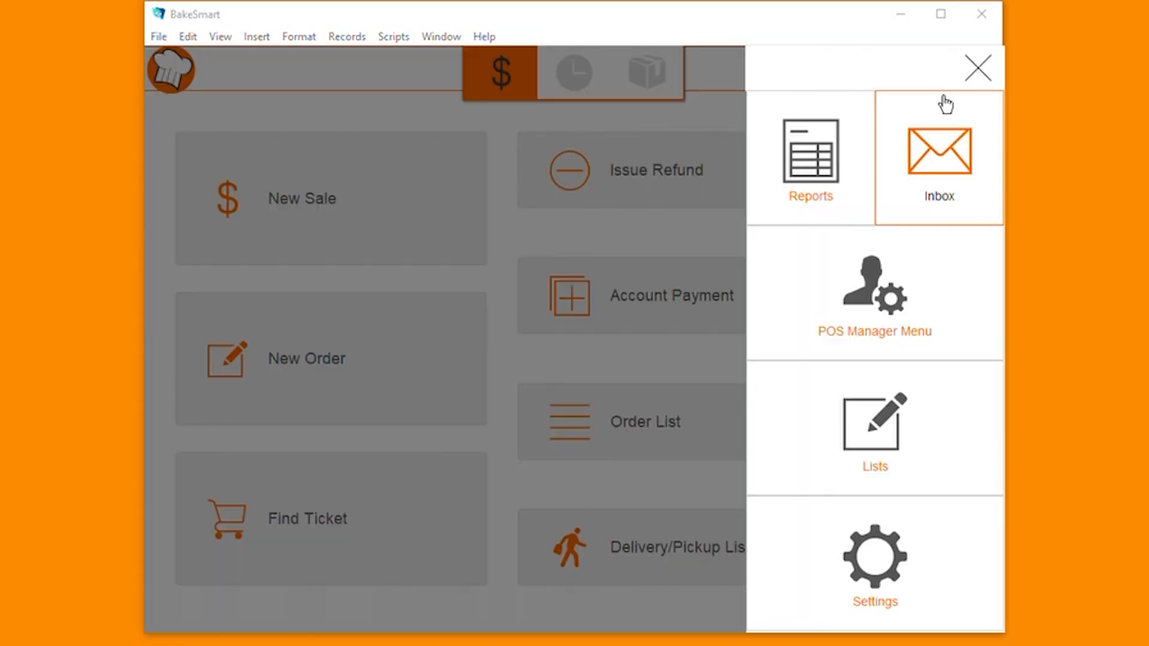
left_click(835, 189)
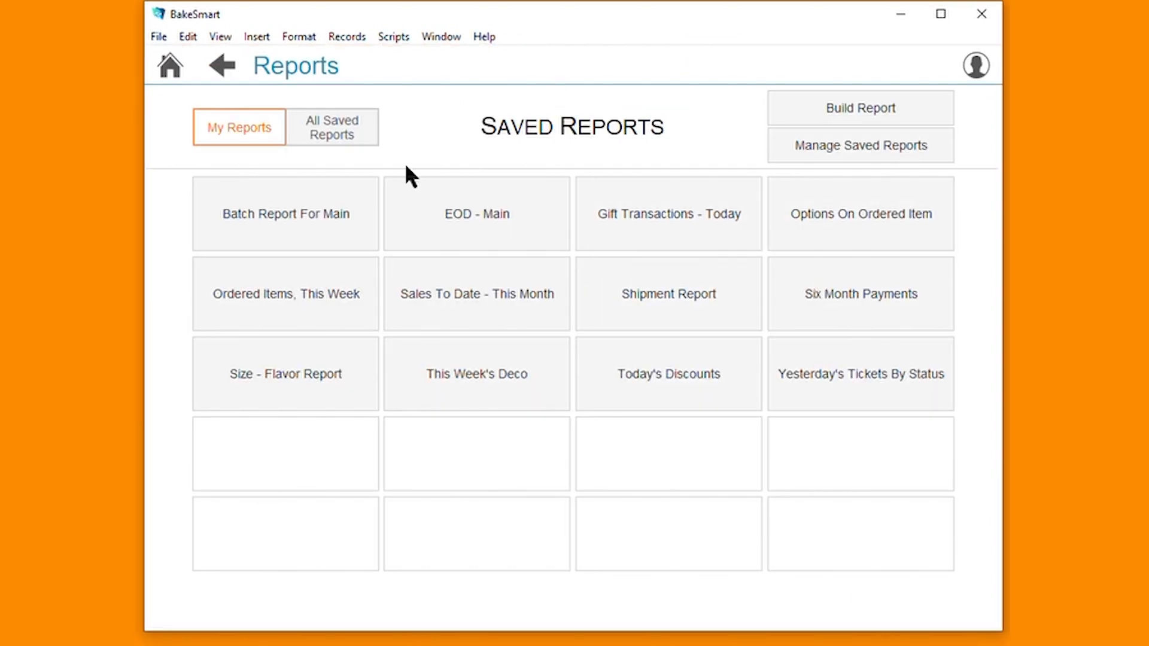
left_click(277, 301)
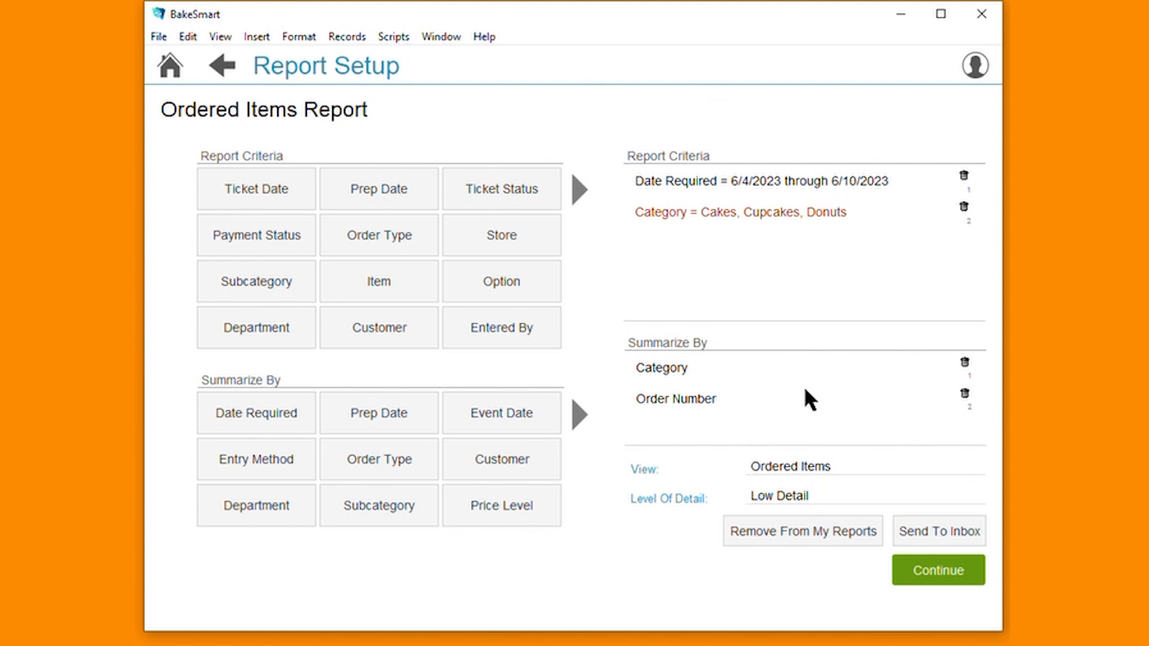
Set up sending the report to an inbox as a Repeating PDF with BakeSmart Inbox as the save location.
left_click(946, 533)
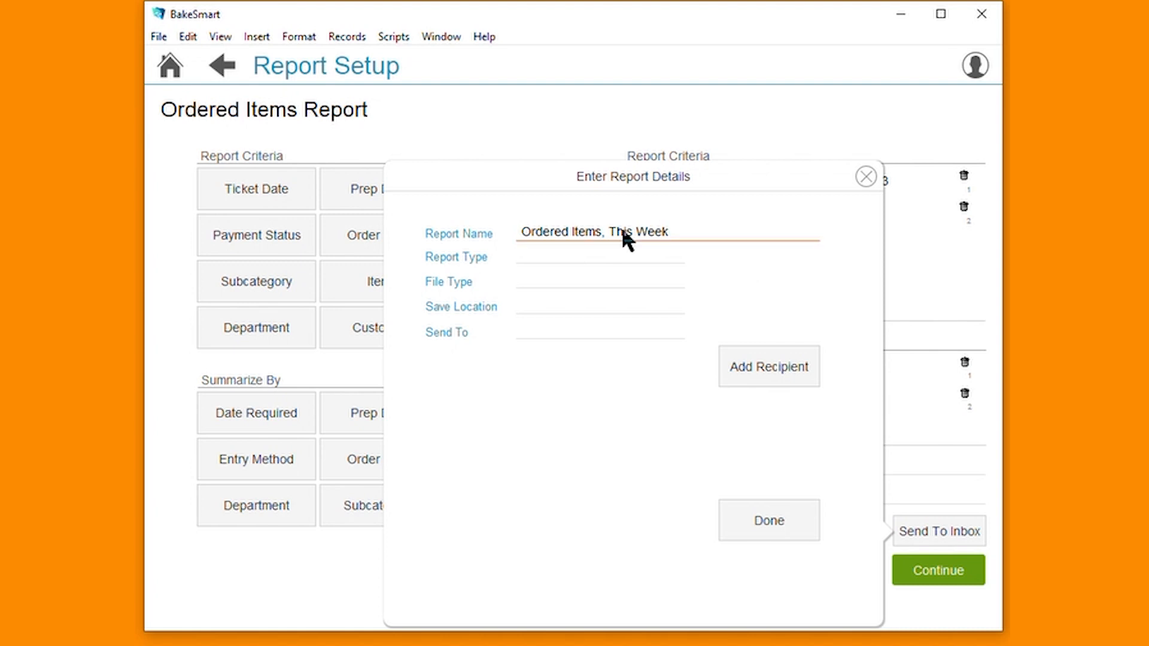
left_click(587, 232)
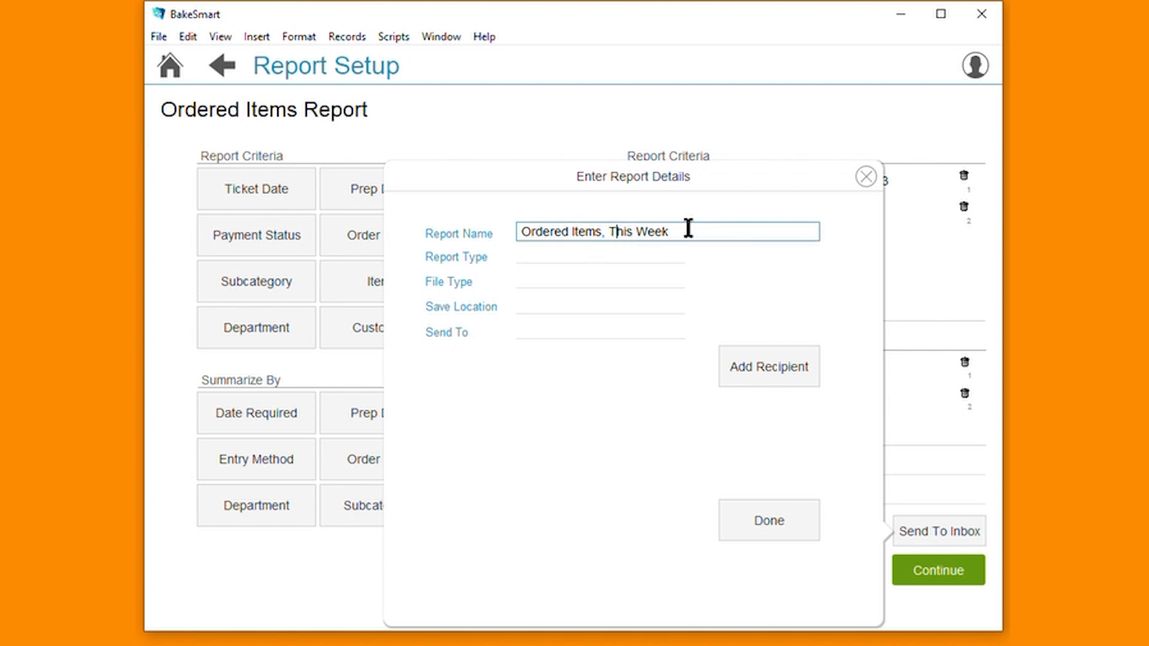
left_click(552, 255)
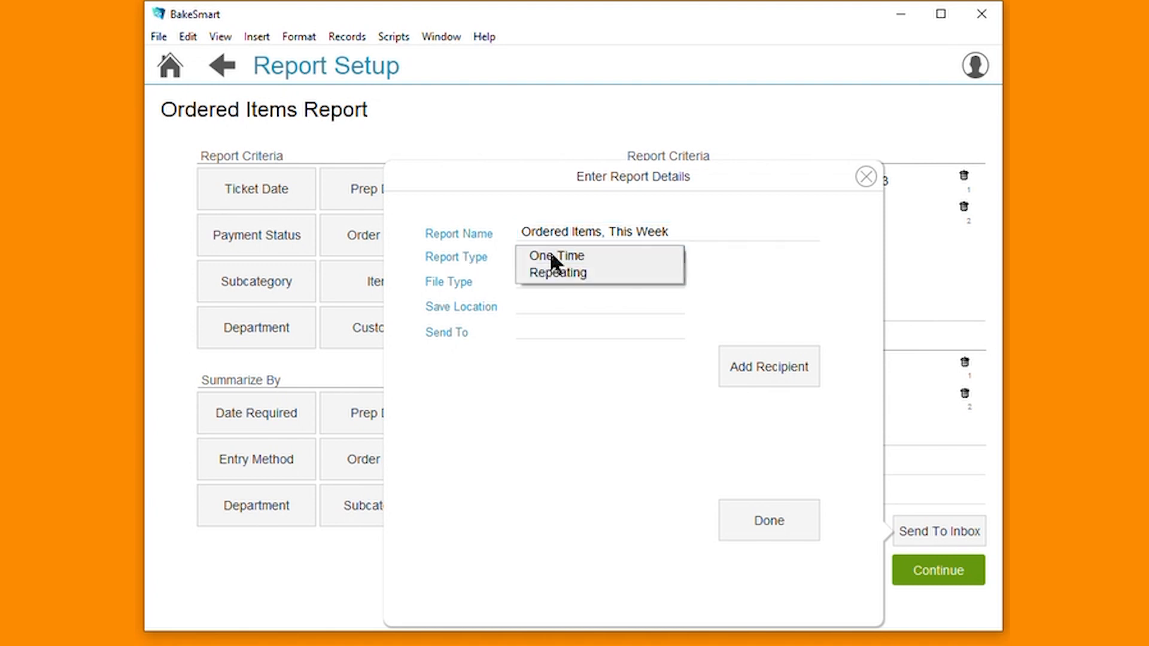
left_click(659, 278)
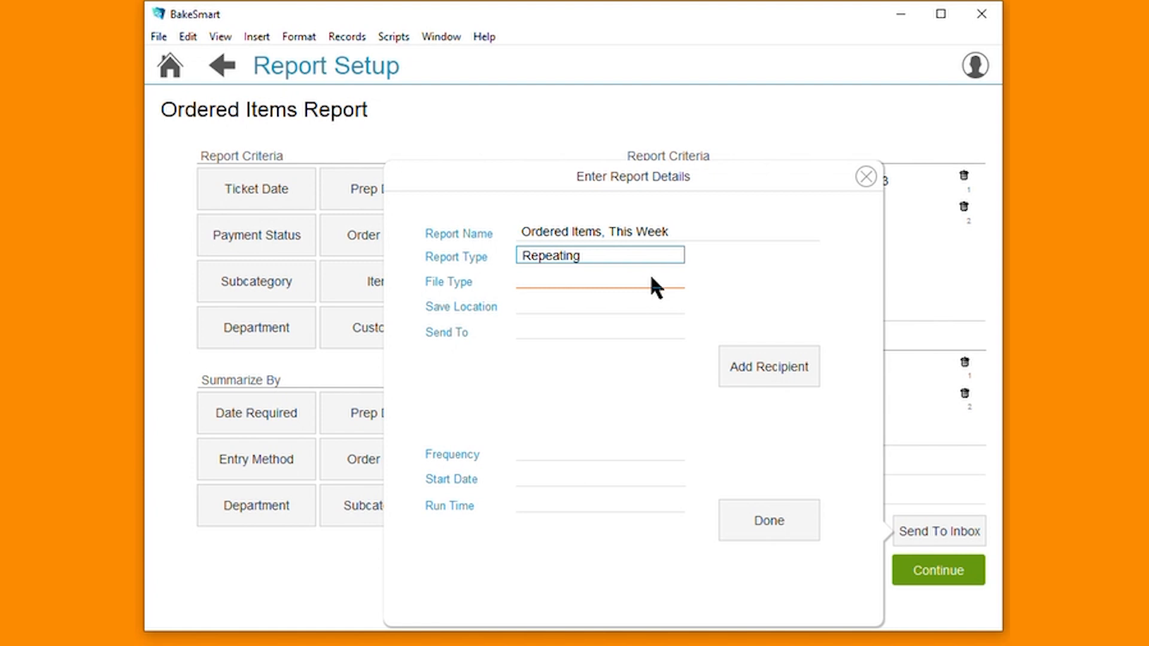
left_click(653, 276)
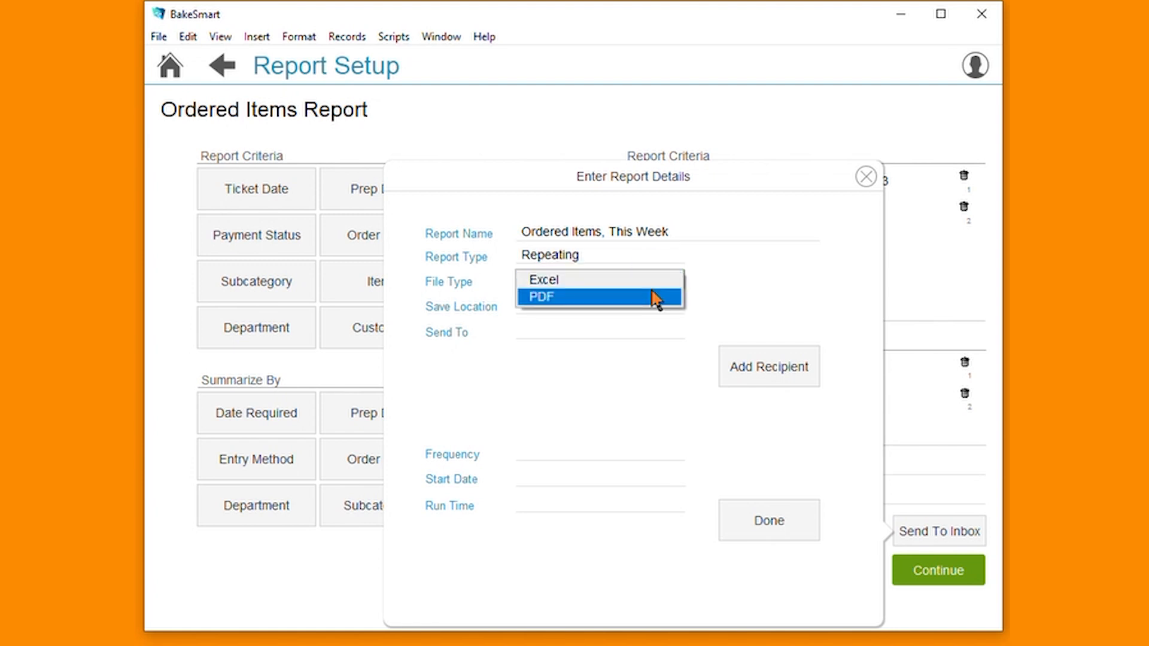
left_click(651, 298)
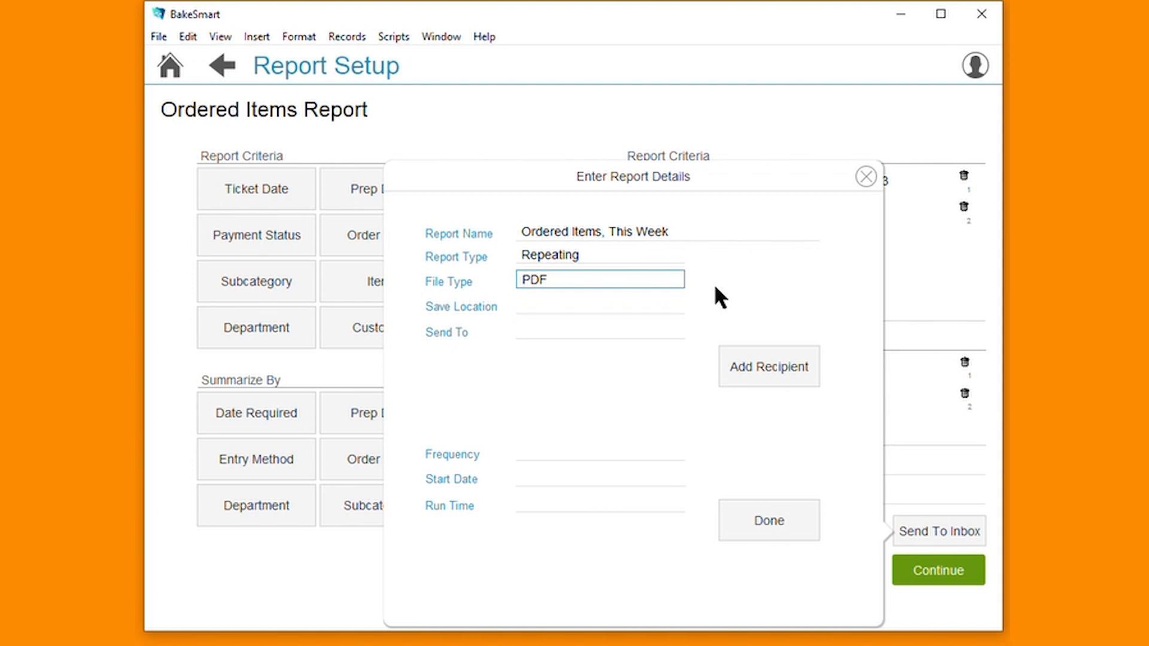
left_click(653, 309)
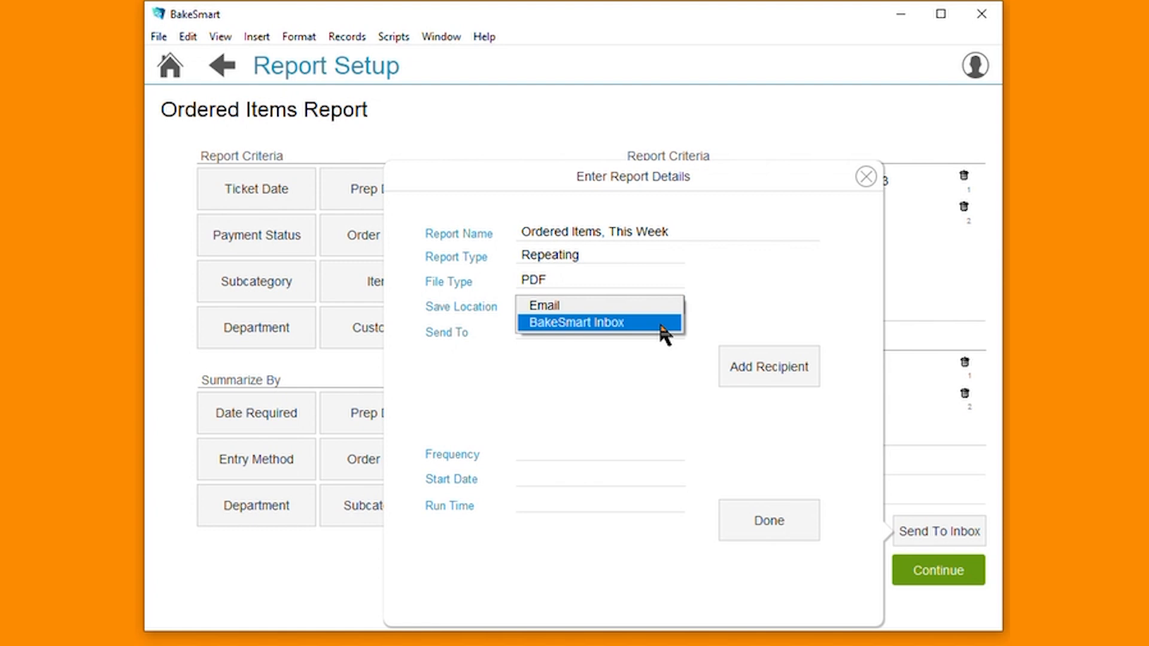
left_click(661, 327)
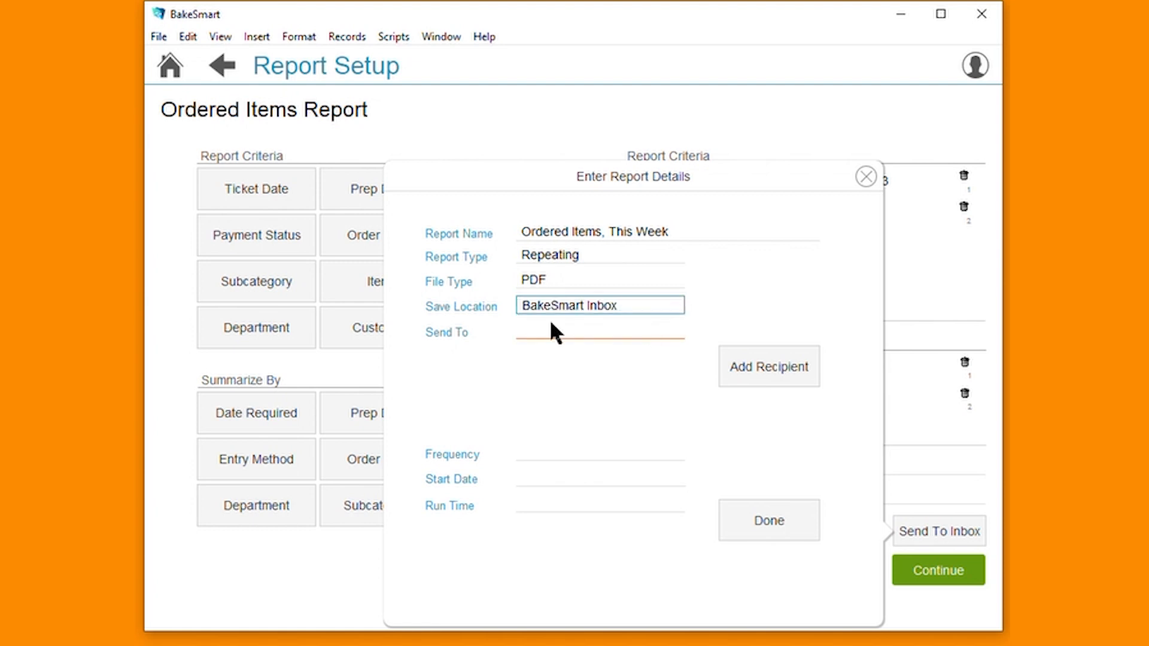
Address the report to Another Person and select two employees from the Management group as recipients.
left_click(603, 332)
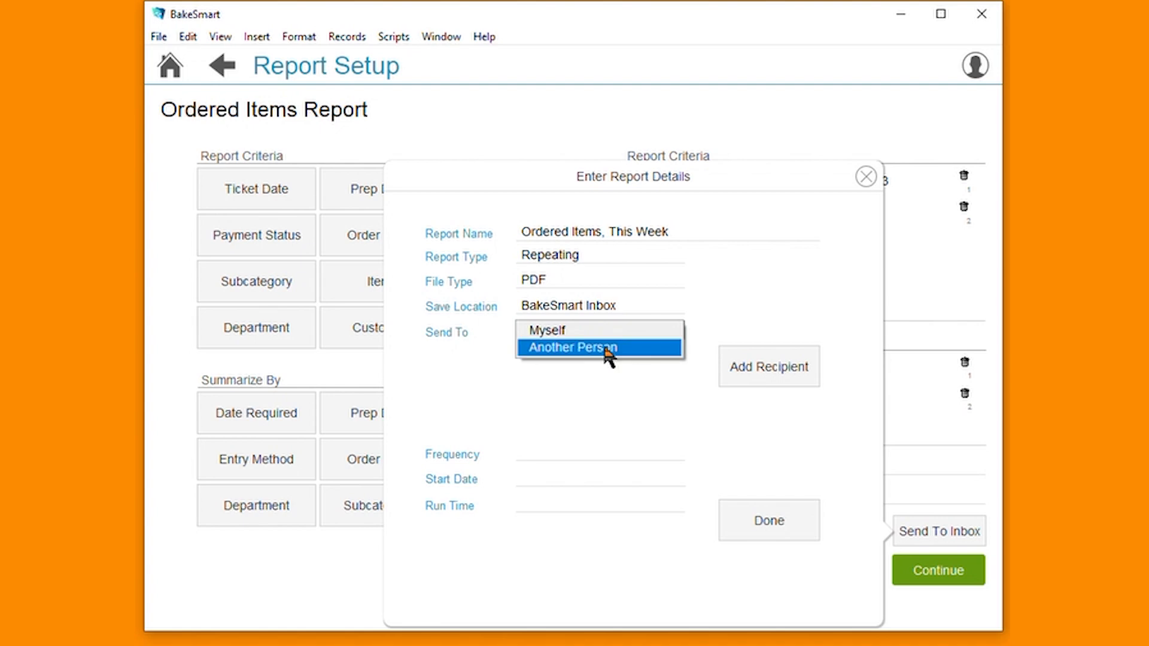
left_click(604, 350)
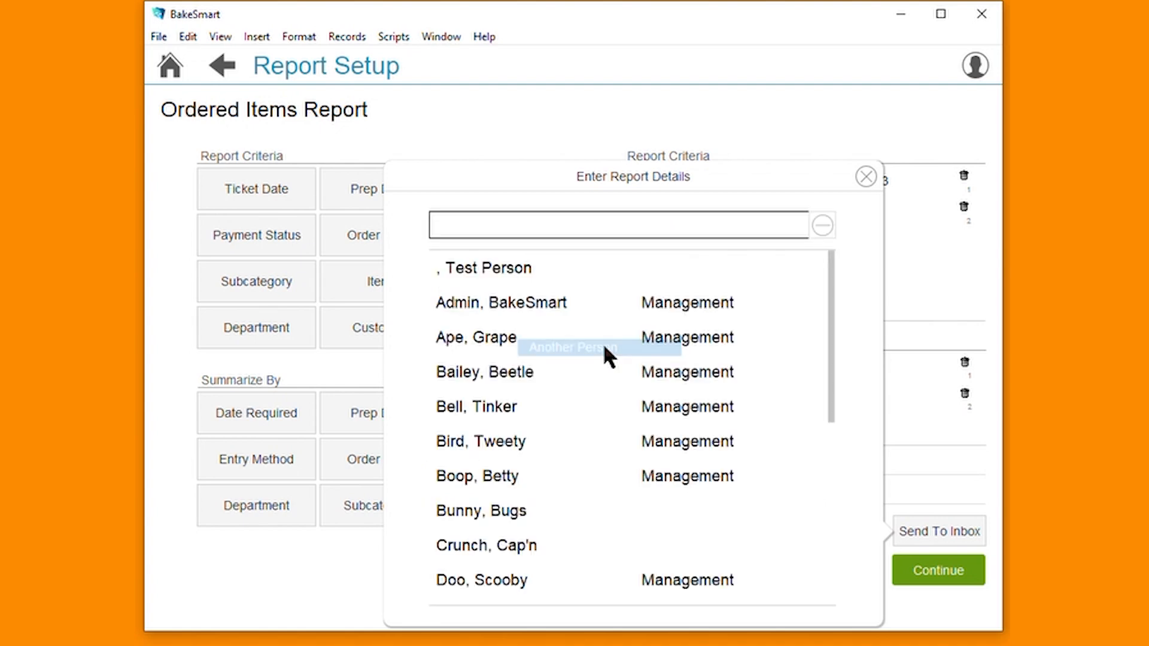
left_click(533, 455)
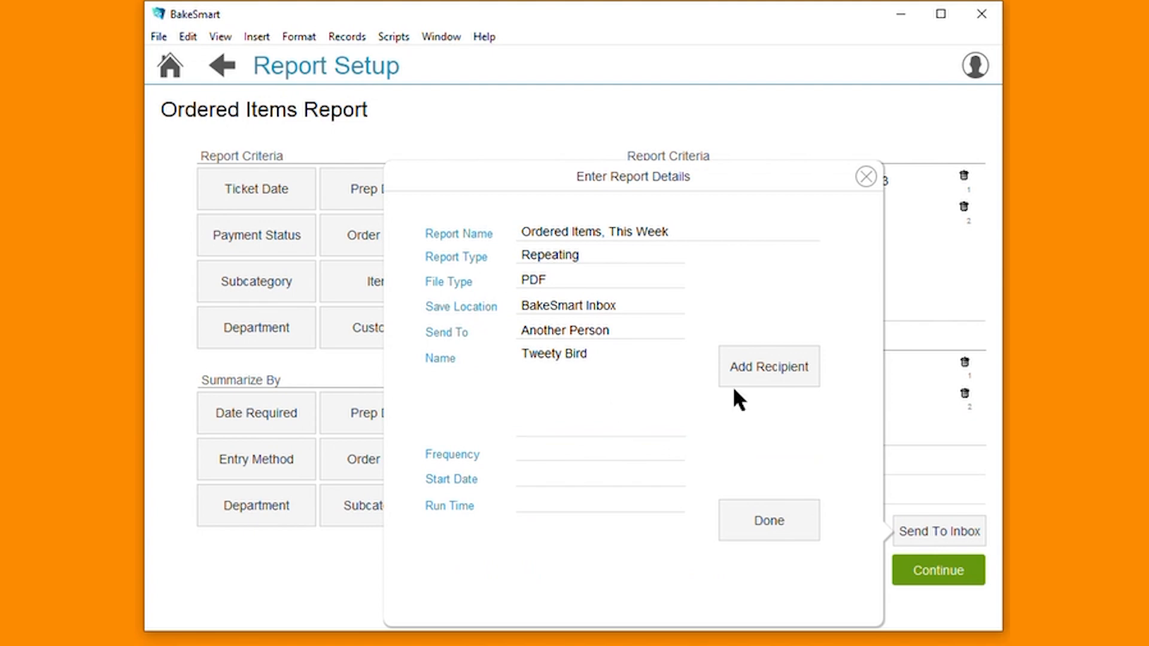
left_click(753, 367)
left_click(538, 405)
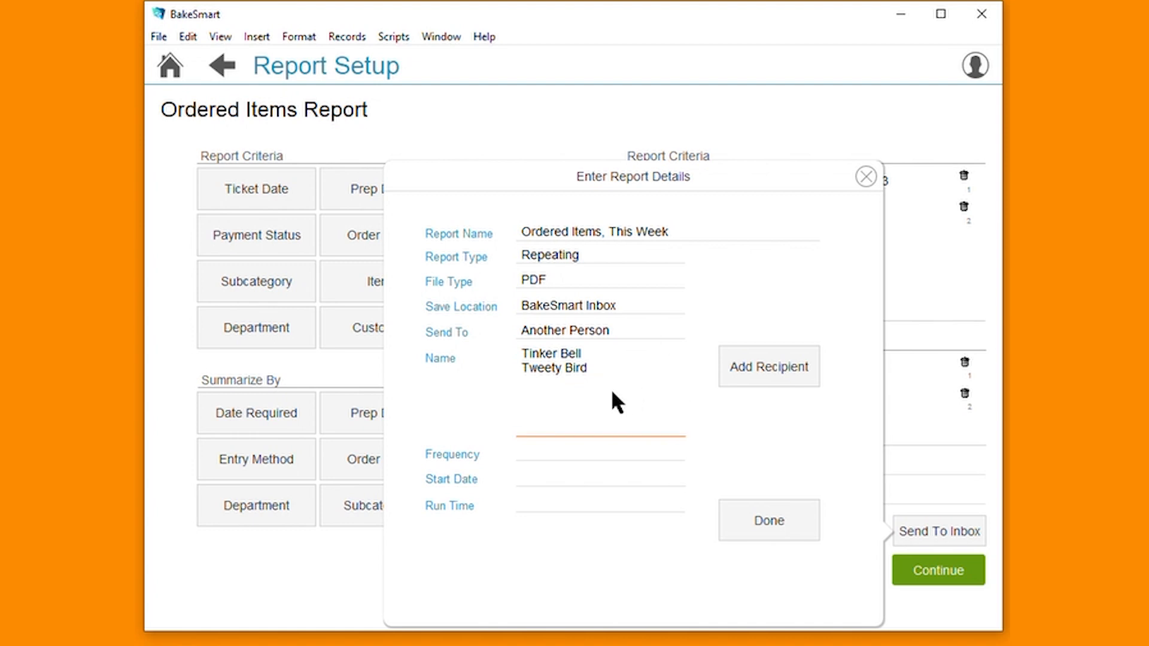
Schedule the report Daily from 6/8/2023 with a 6:00 AM run time, and submit it to the report generator.
left_click(546, 452)
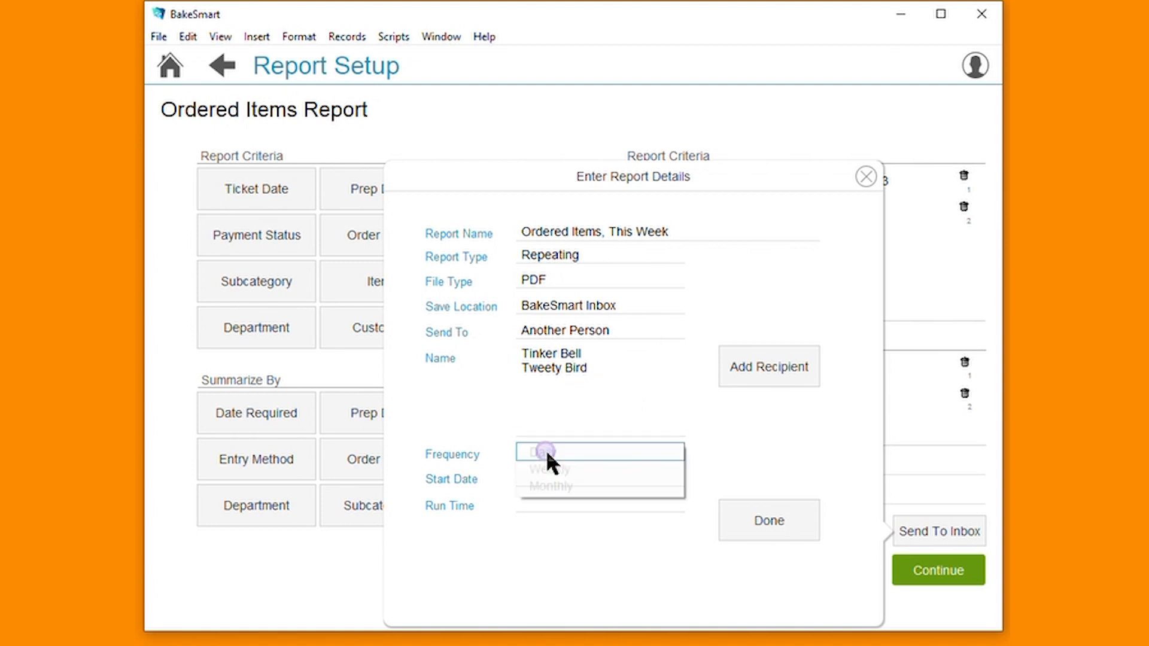
left_click(606, 454)
left_click(607, 476)
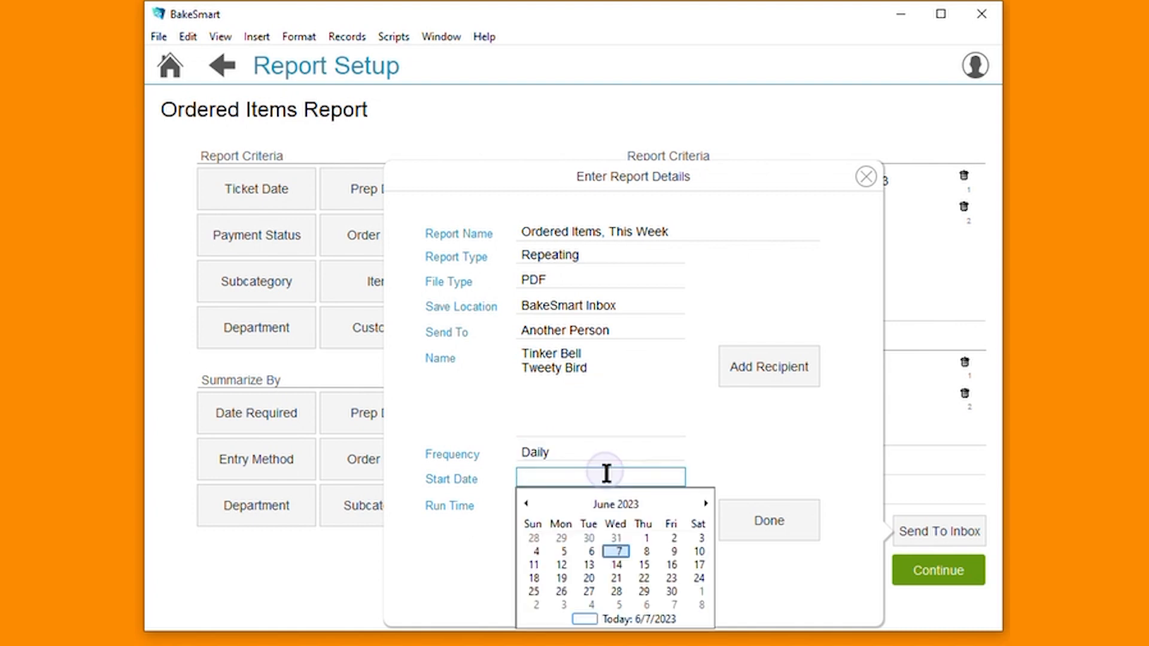
left_click(654, 549)
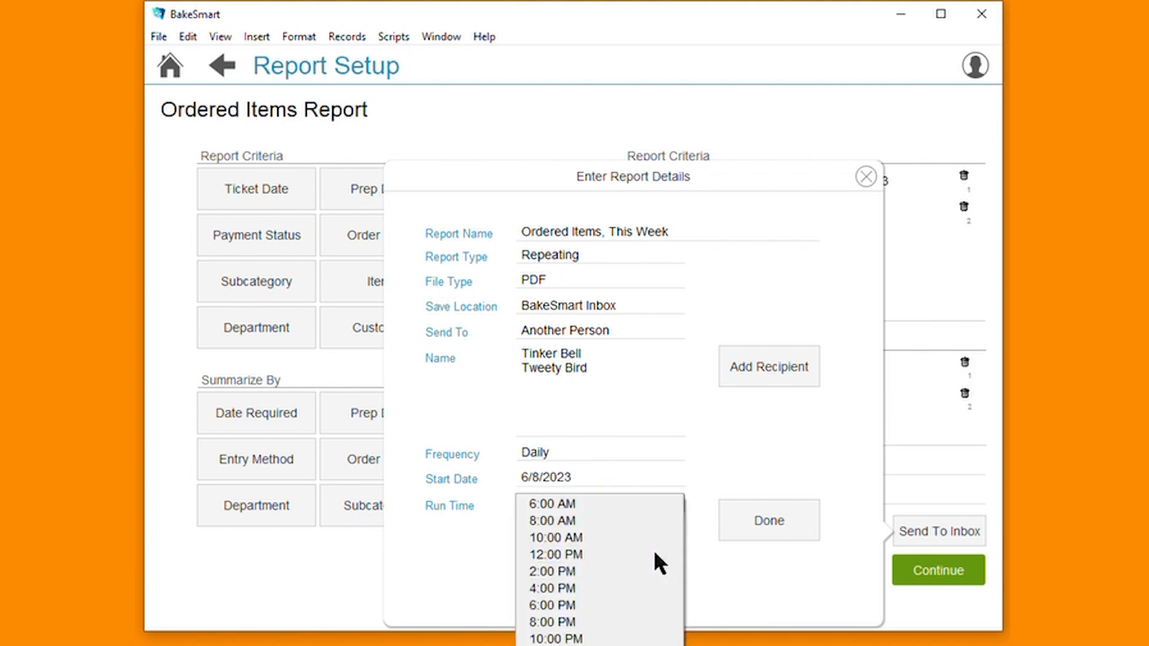
left_click(652, 506)
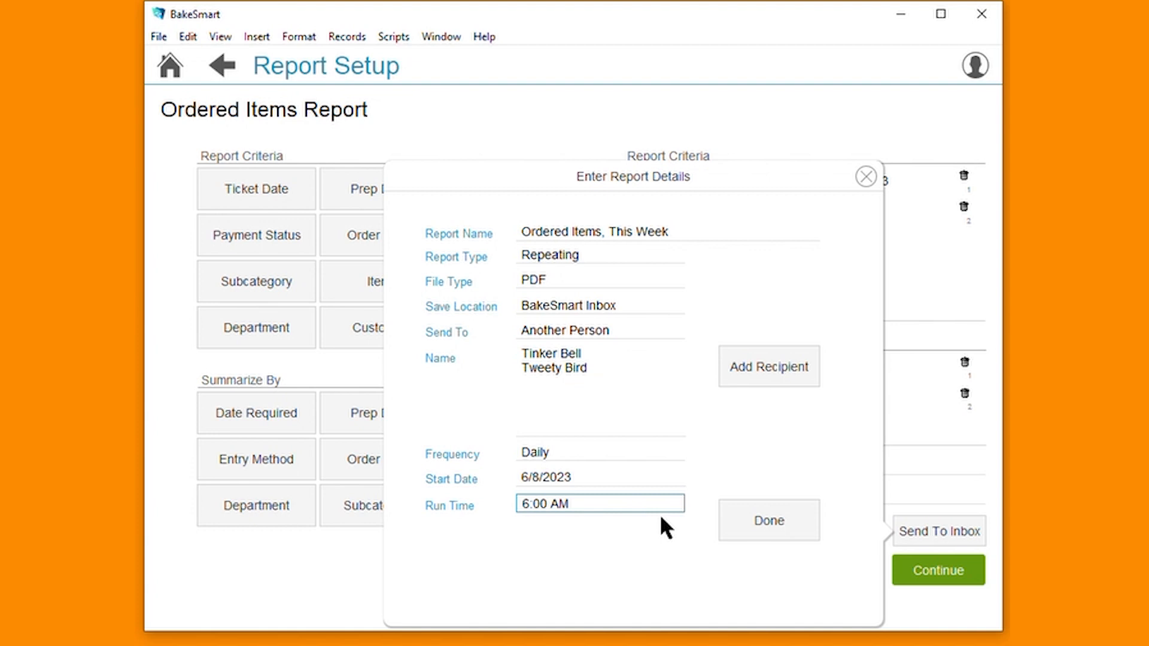
left_click(782, 527)
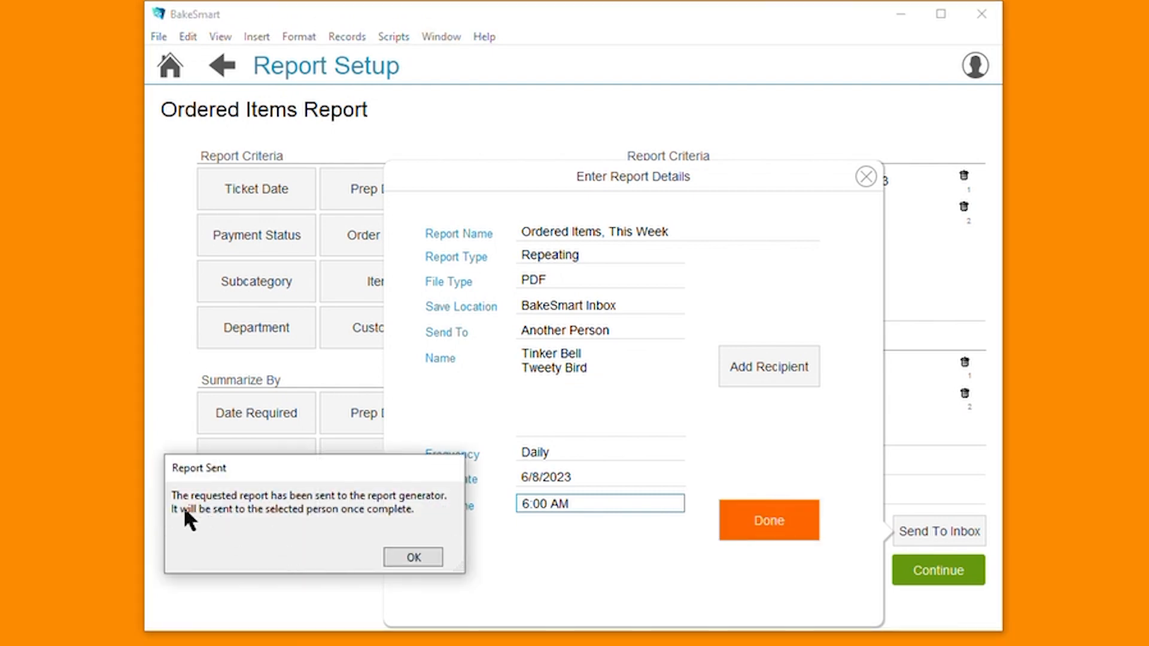
left_click(418, 558)
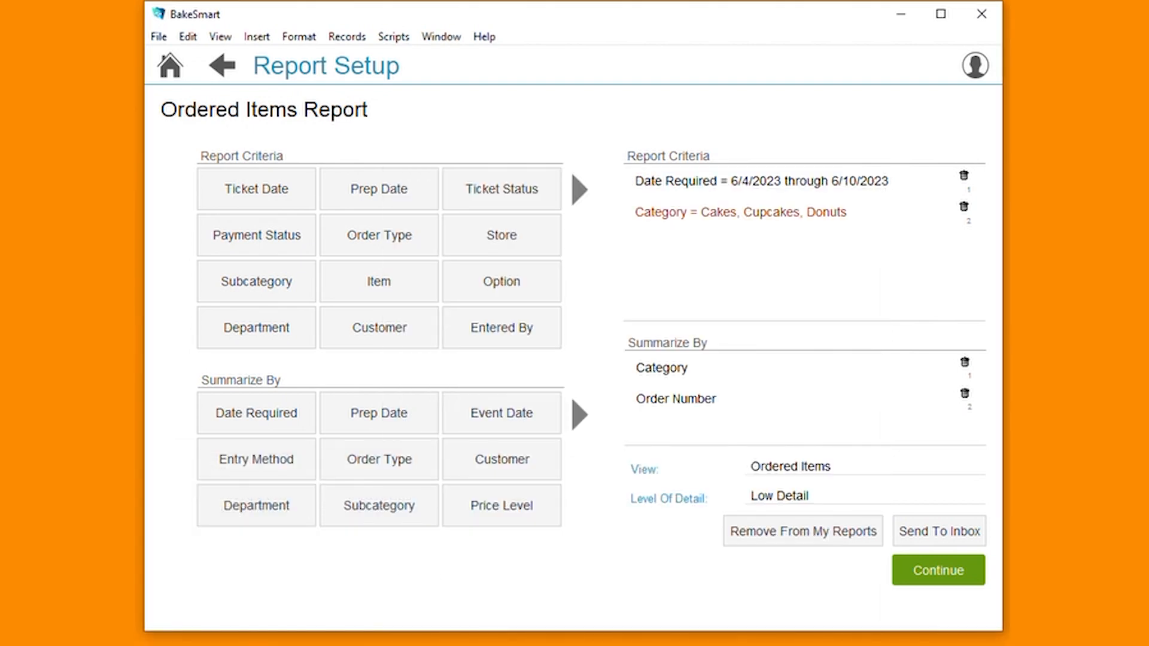
Return to the home screen and open the list of automatic reports in the saved reports management.
left_click(173, 67)
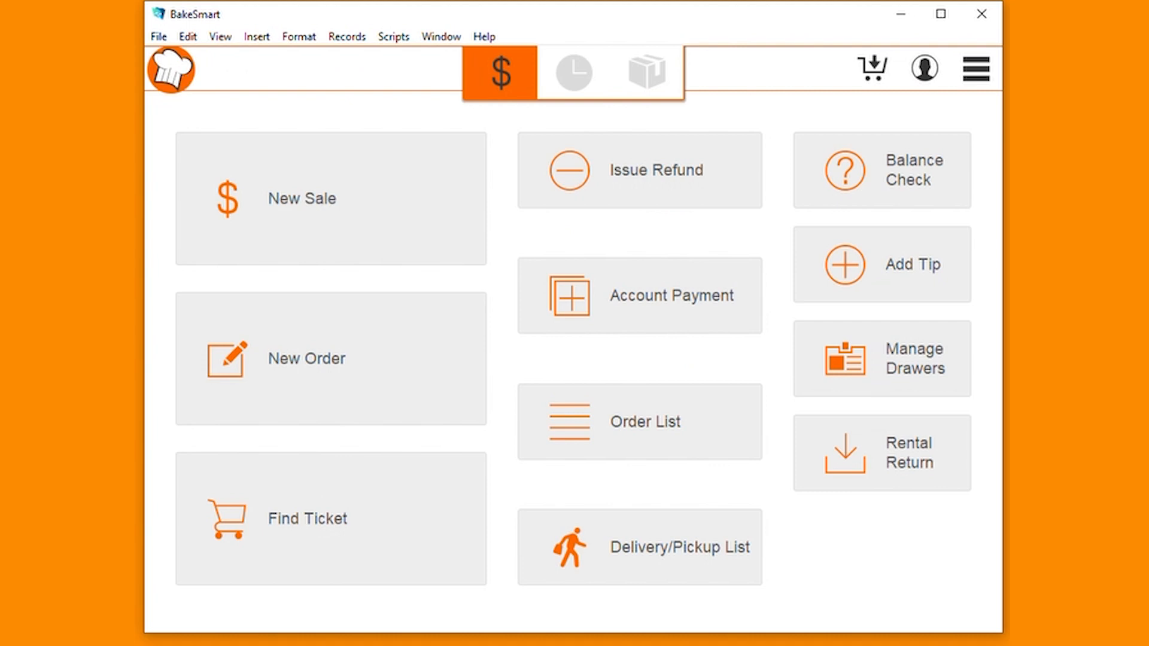
left_click(982, 75)
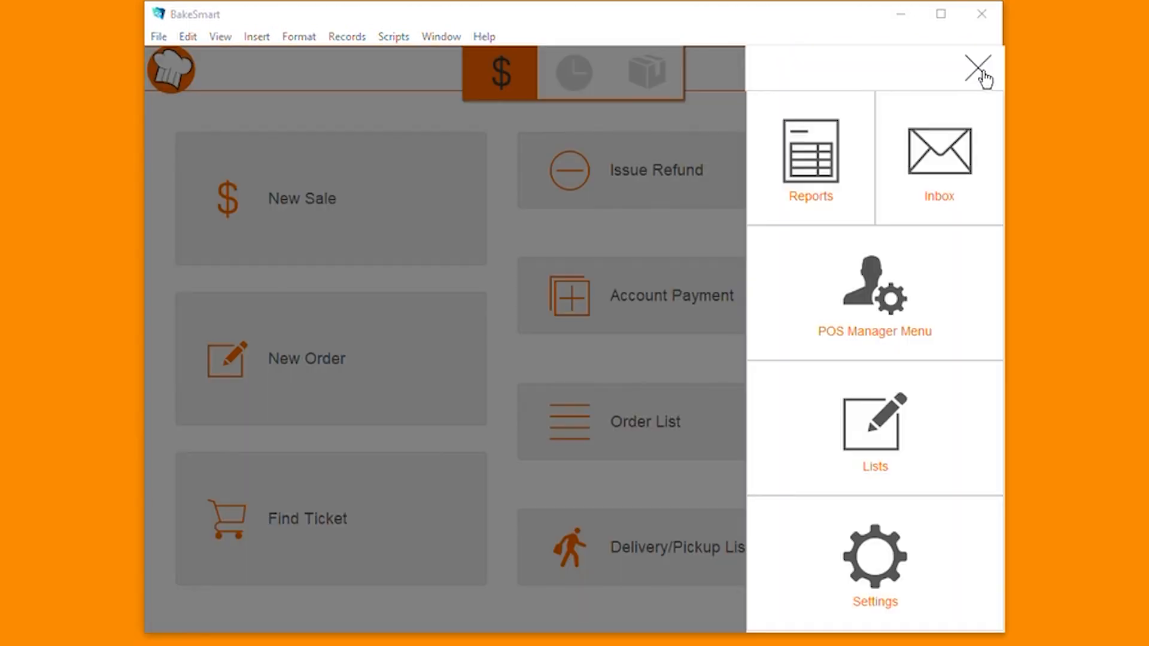
left_click(841, 180)
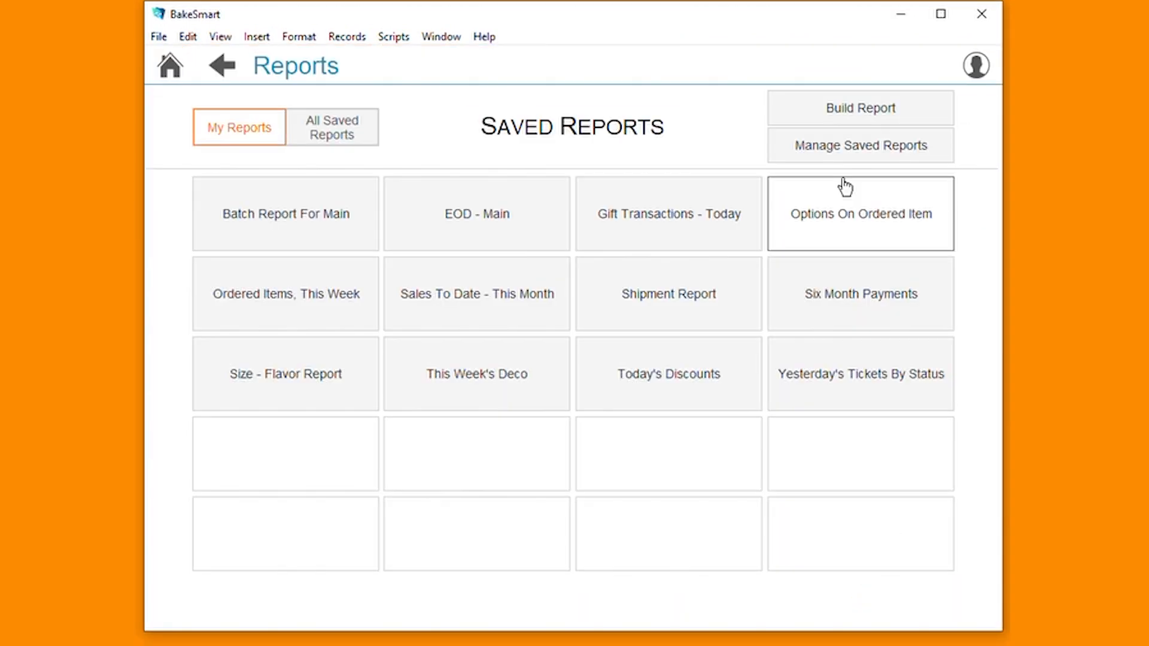
left_click(845, 157)
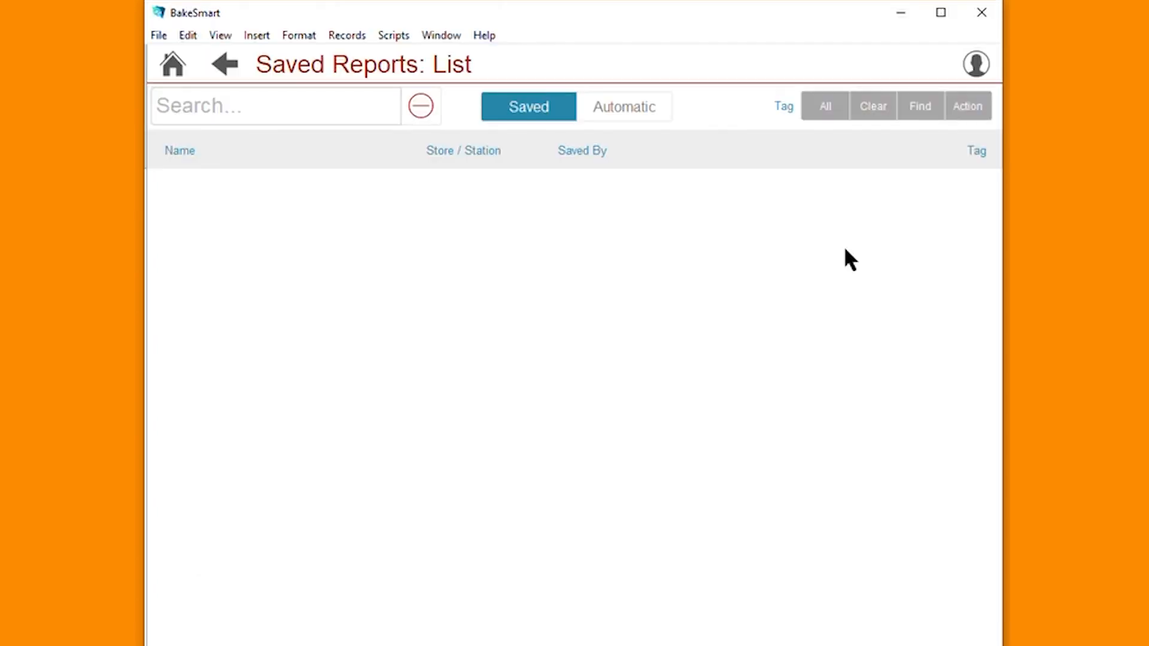
left_click(623, 109)
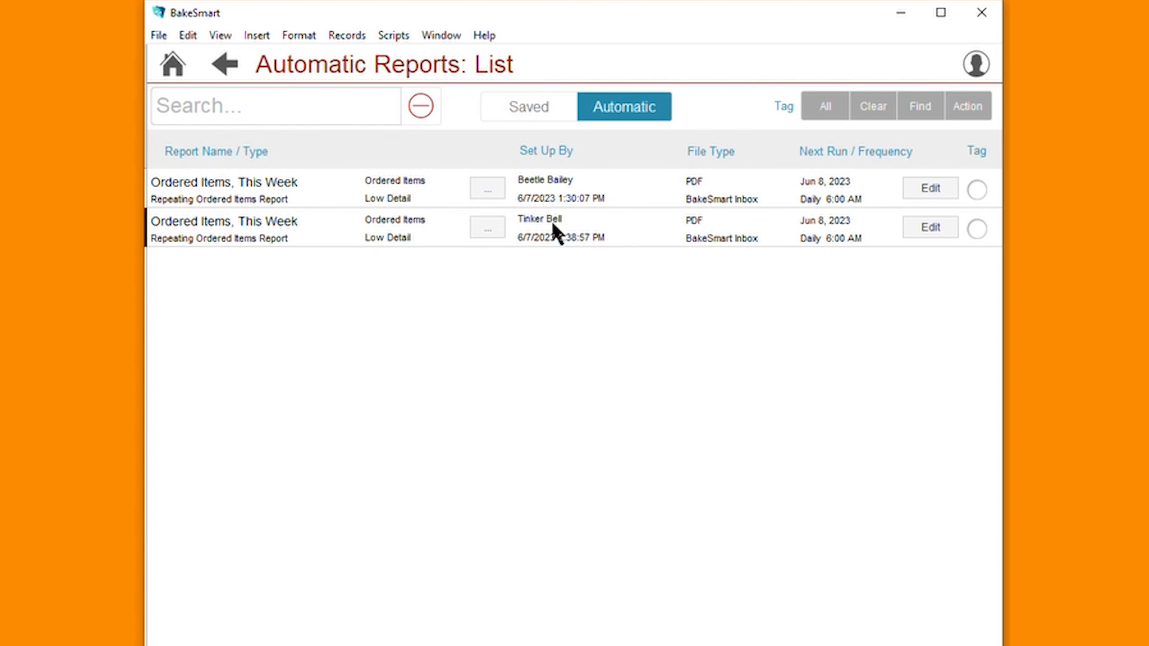
Review the criteria, summaries and delivery details of the second automatic report in the list.
left_click(488, 227)
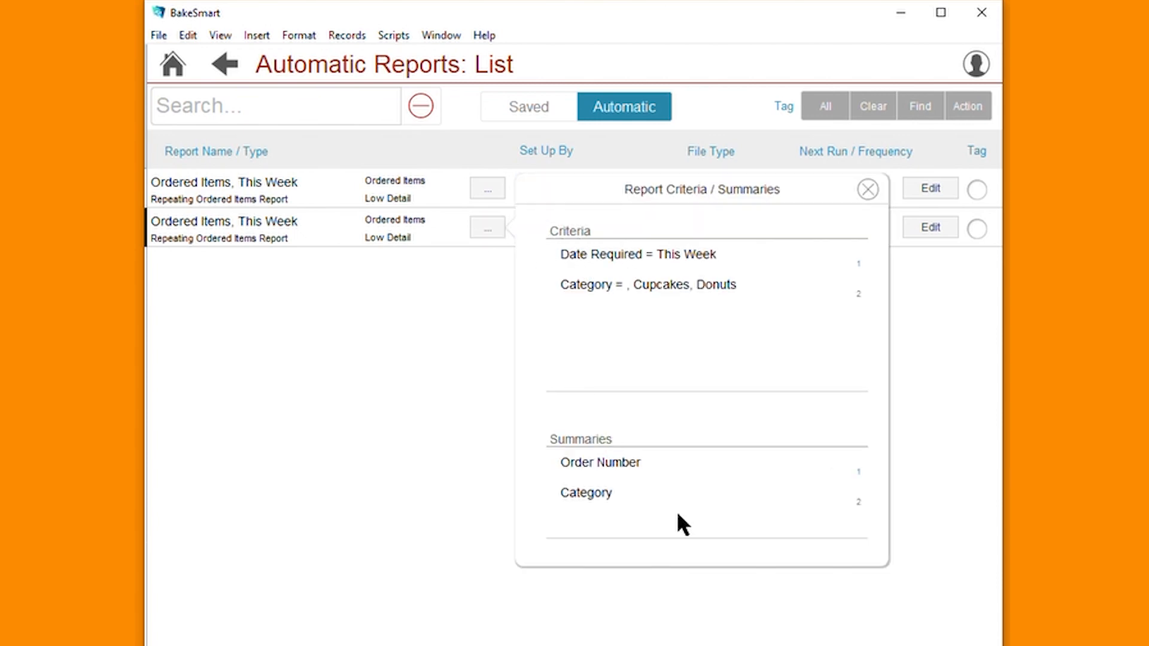
left_click(867, 191)
left_click(918, 227)
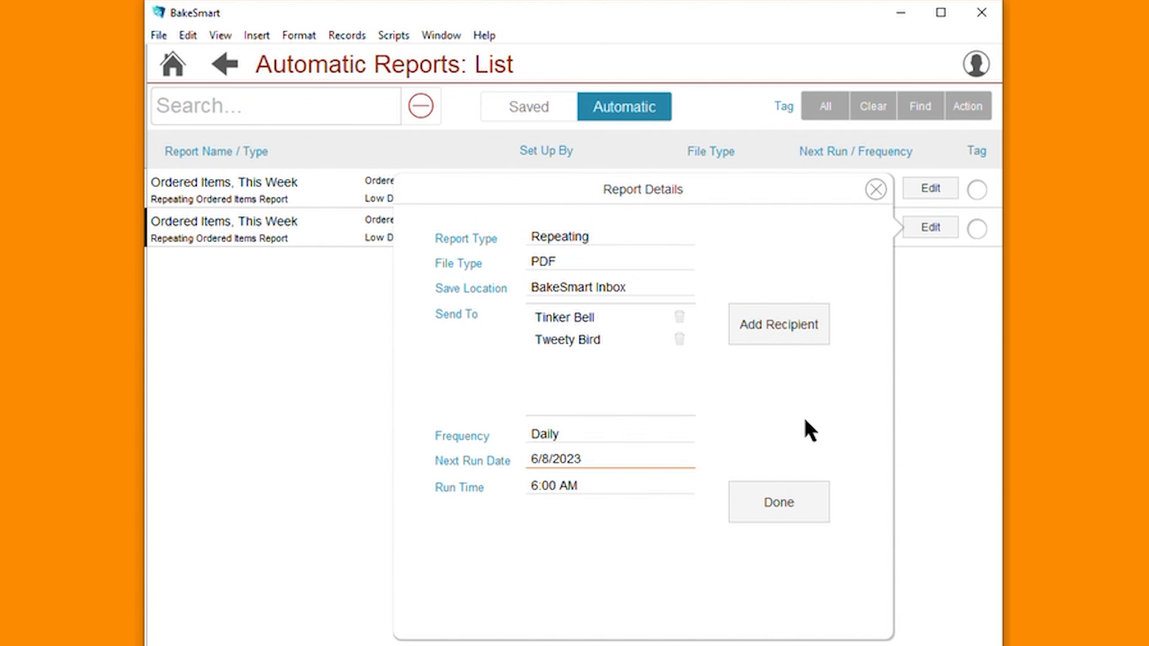
left_click(782, 503)
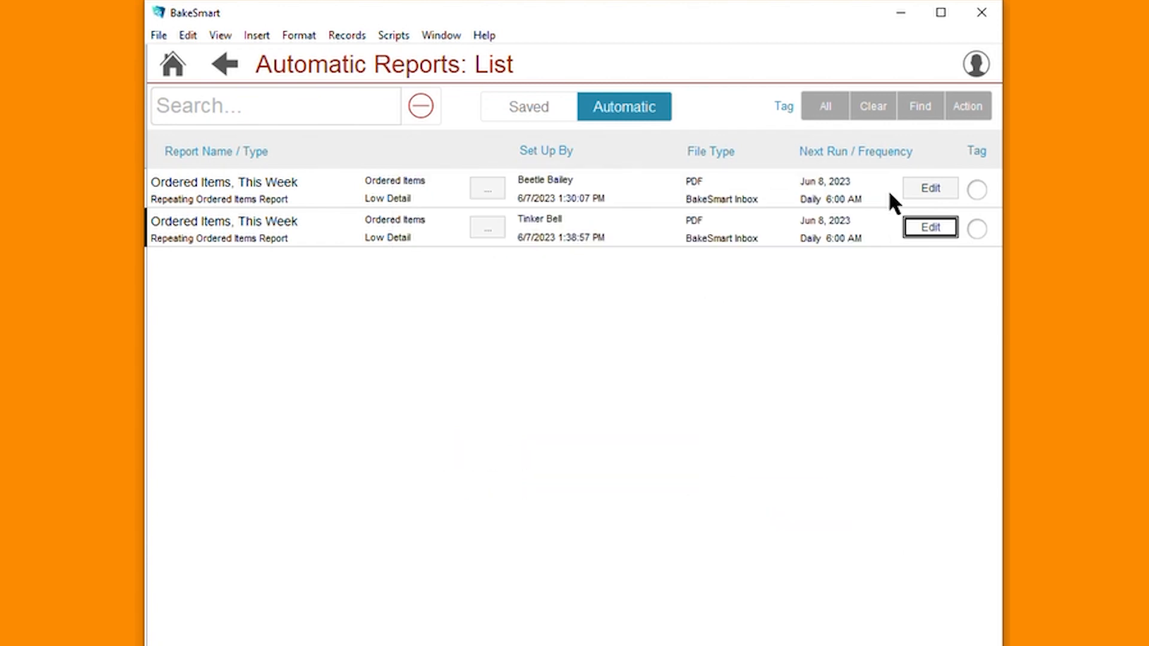
Tag the second automatic report and view the actions offered for tagged reports without running any.
left_click(975, 230)
left_click(968, 106)
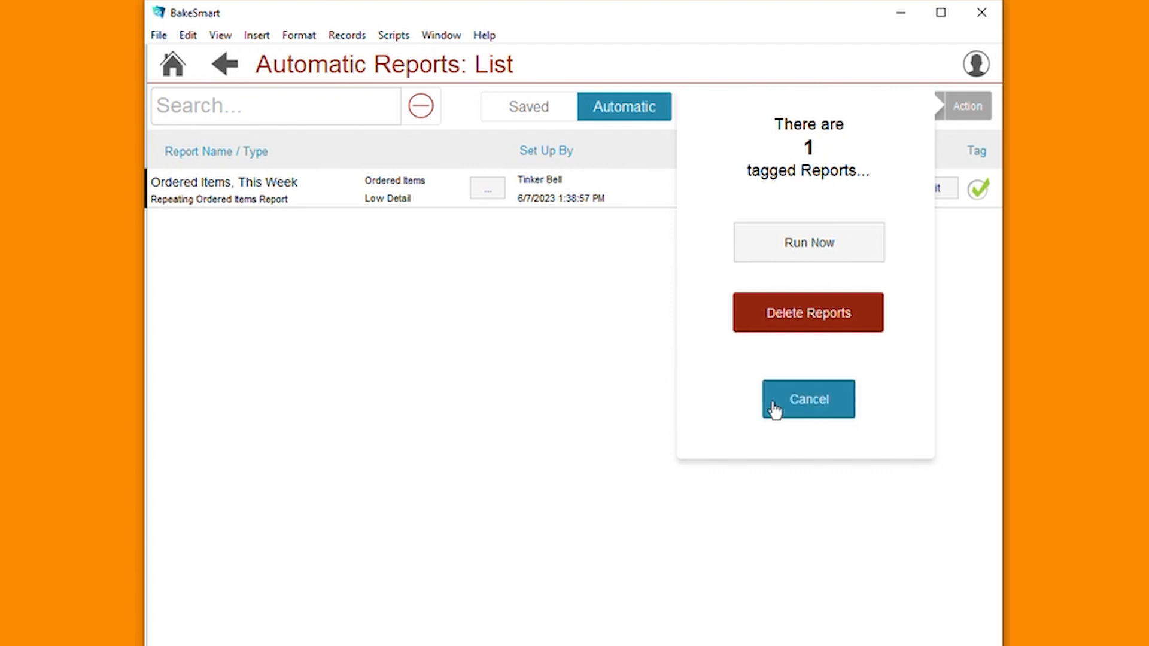
left_click(798, 413)
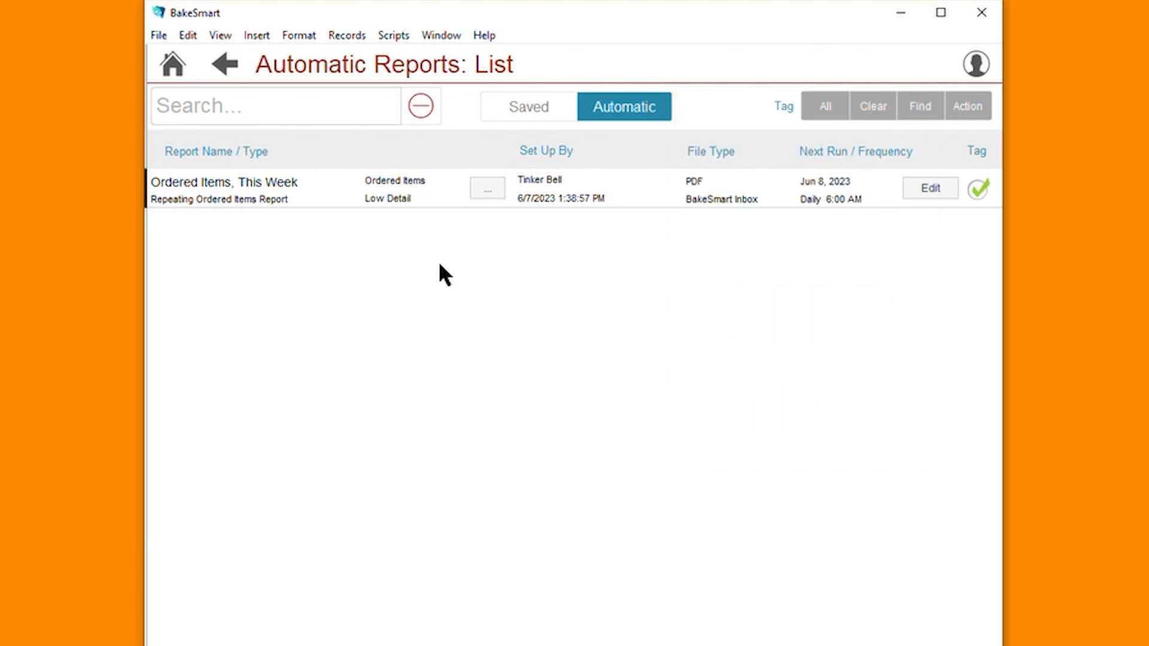
Return to the home screen, check the Inbox for delivered reports, and close it.
left_click(172, 64)
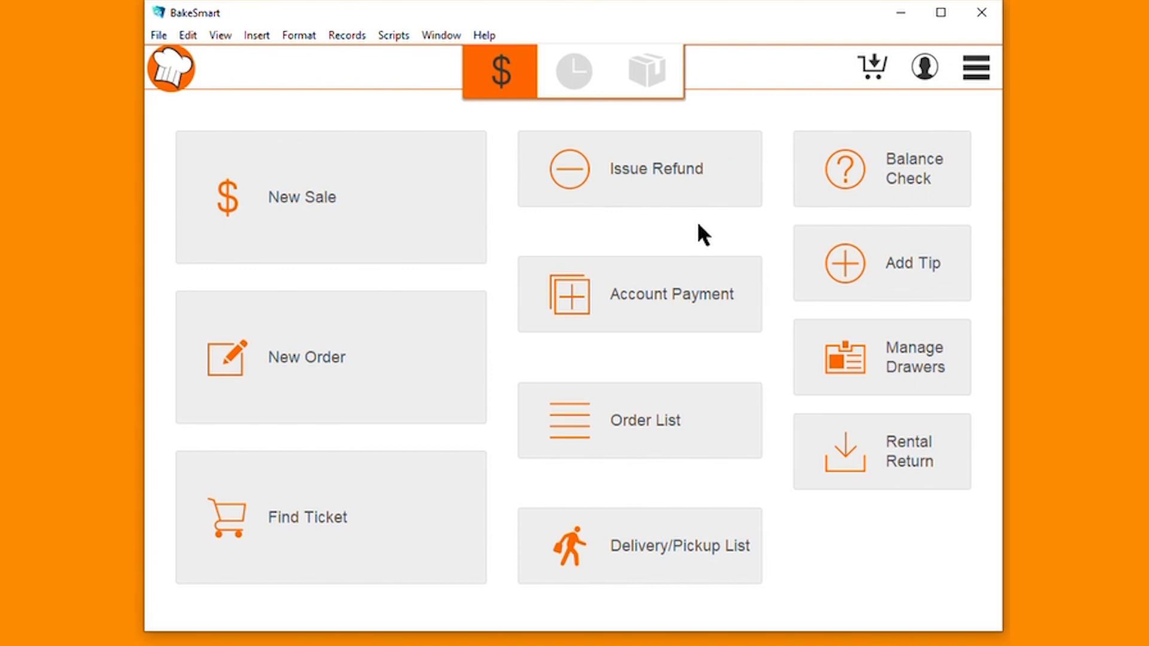
left_click(979, 74)
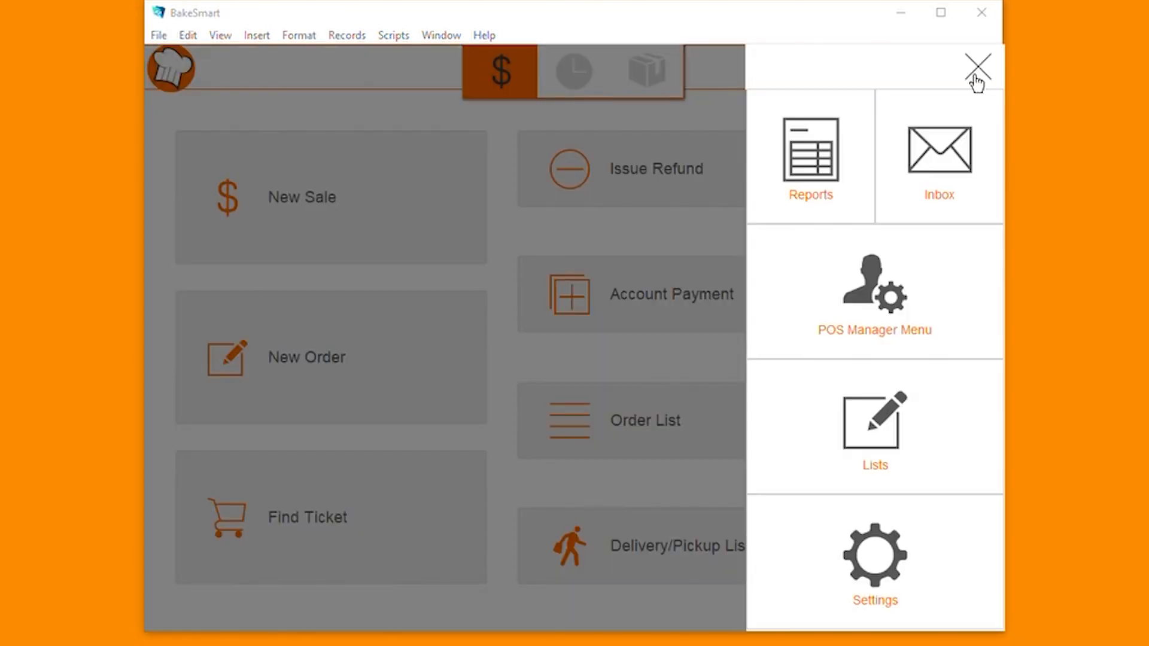
left_click(948, 183)
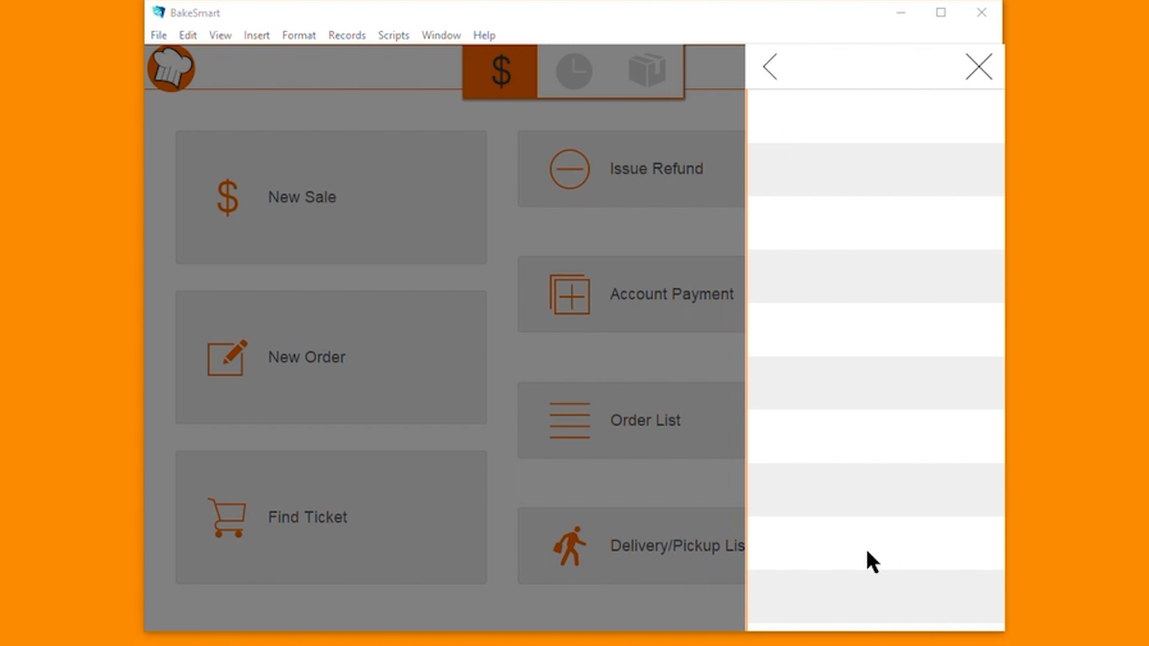
left_click(772, 77)
left_click(980, 69)
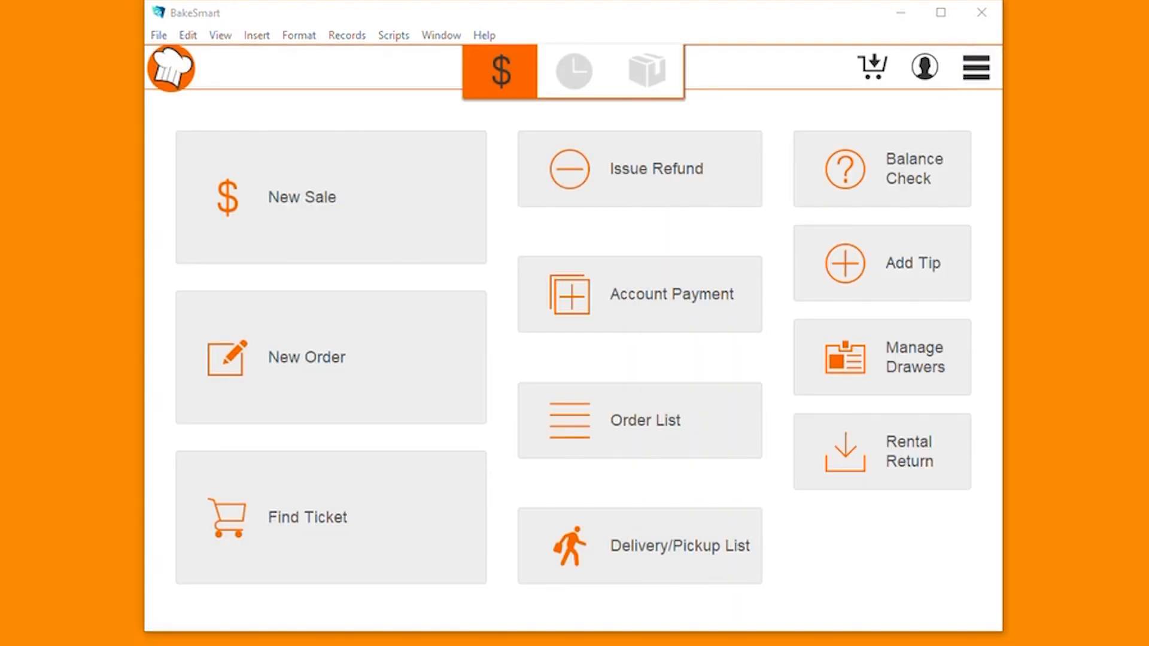